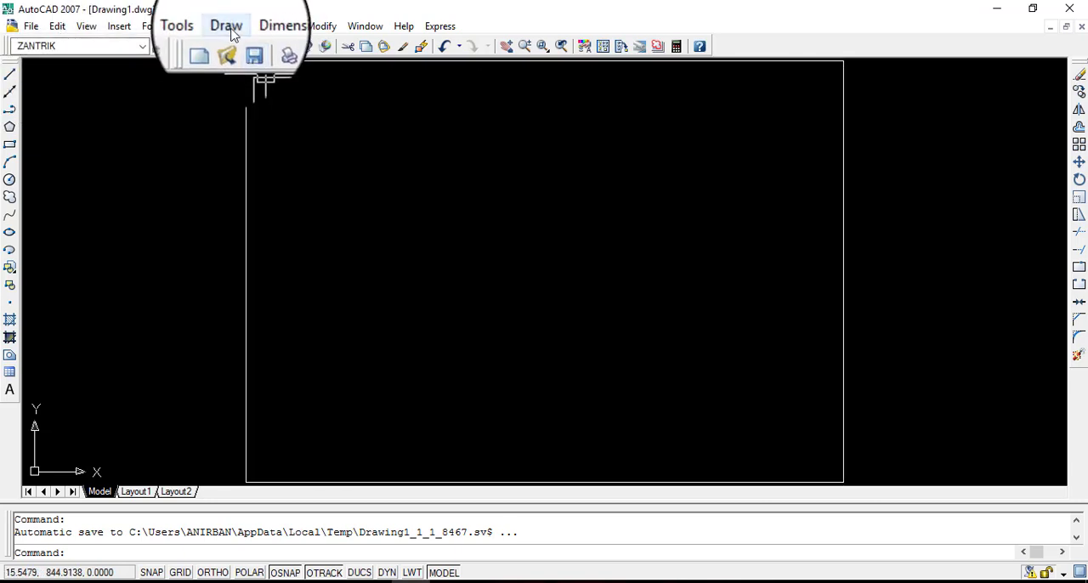
# Draw a freehand slanted line inside the rectangular frame, rising to the right and ending at about 781,613.
pyautogui.click(234, 33)
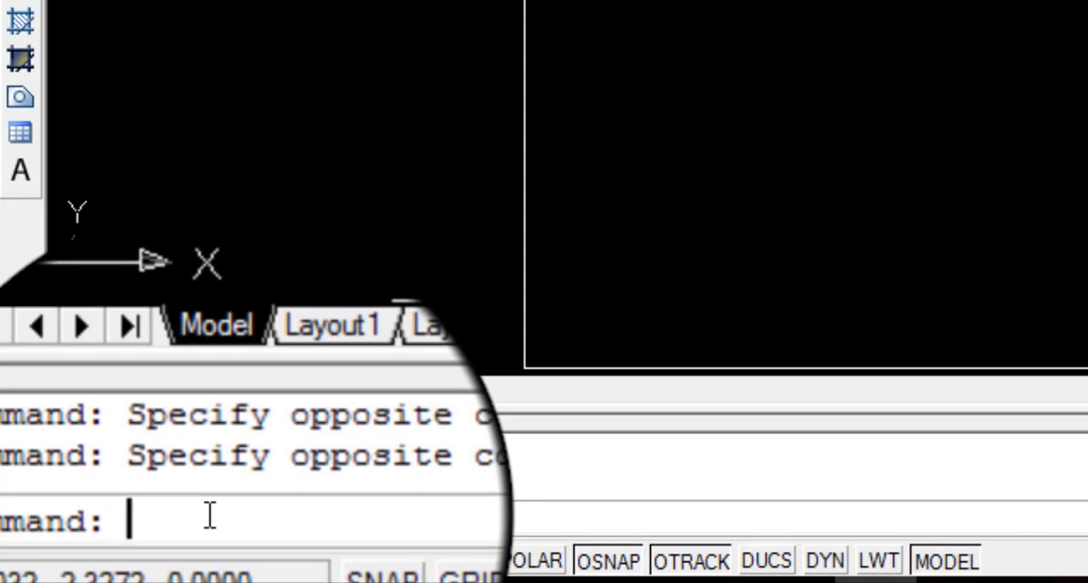
pyautogui.write('l')
pyautogui.press('Return')
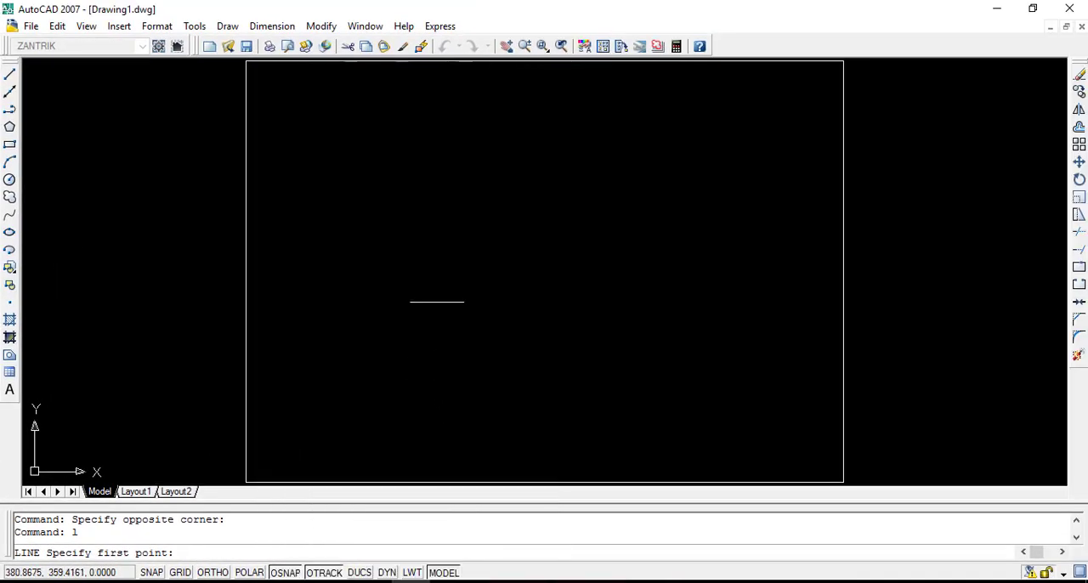
pyautogui.click(451, 240)
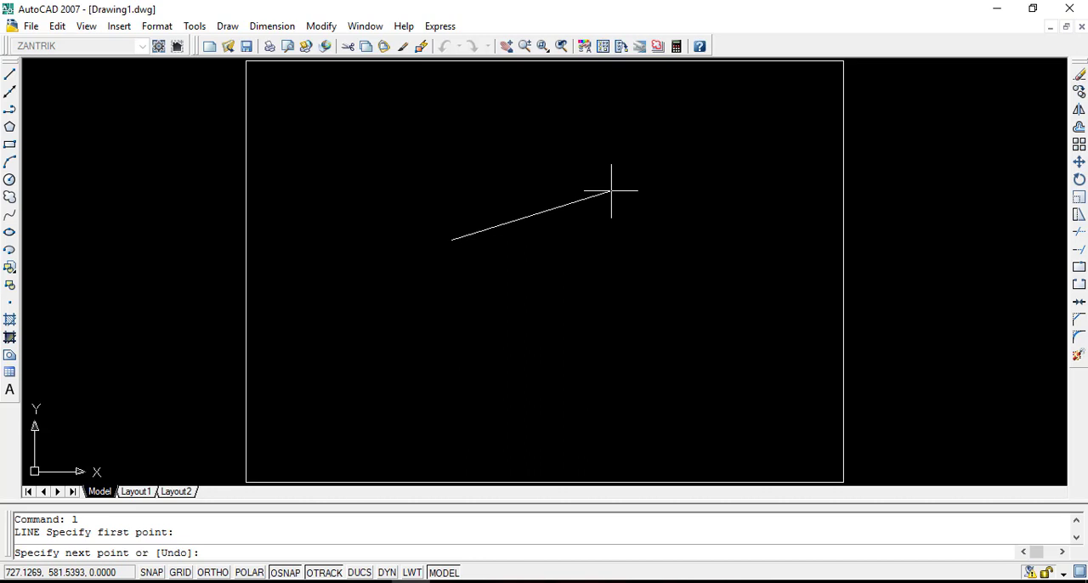
pyautogui.click(639, 174)
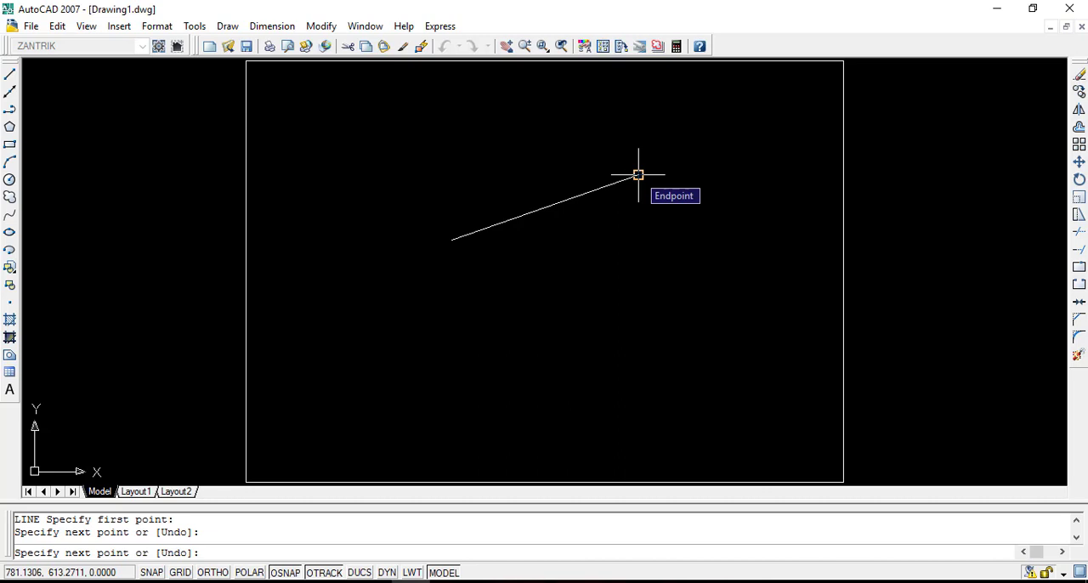
pyautogui.press('Return')
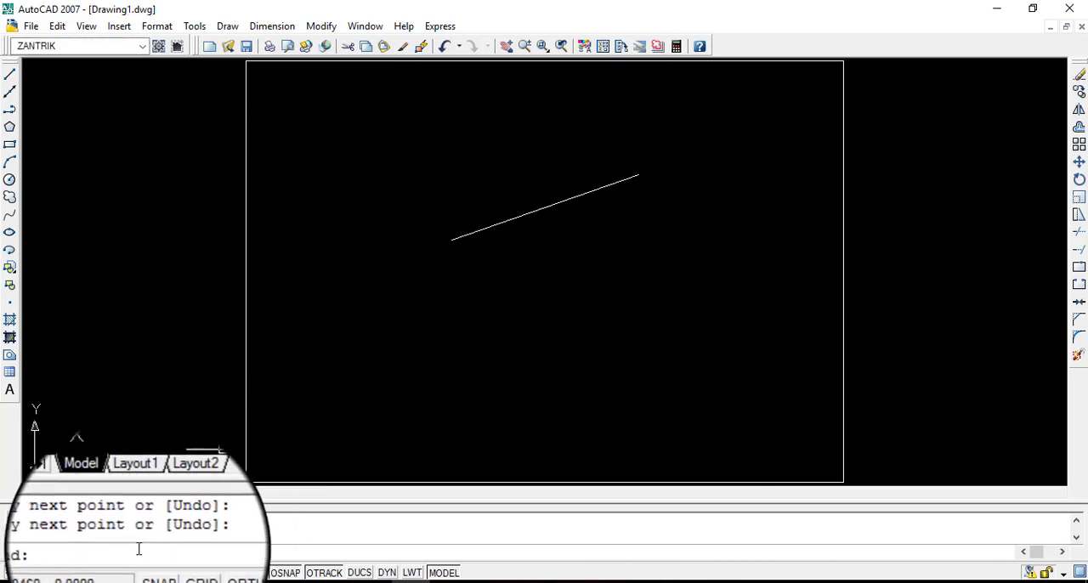
# From the slanted line's upper end, draw four connected freehand segments through about 900,359 and 611,204, ending at about 157,540.
pyautogui.write('l')
pyautogui.press('Return')
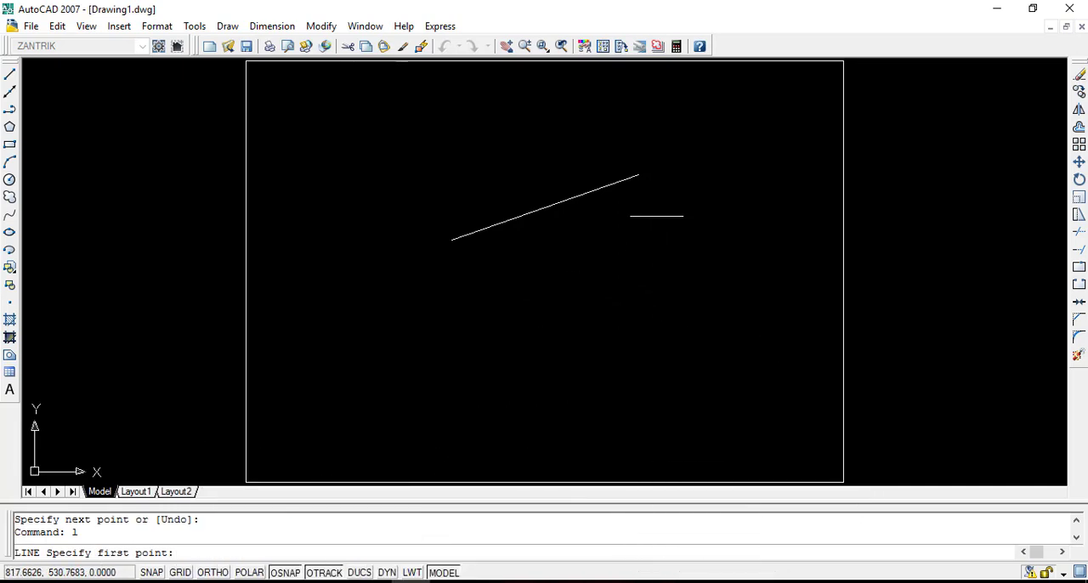
pyautogui.click(638, 175)
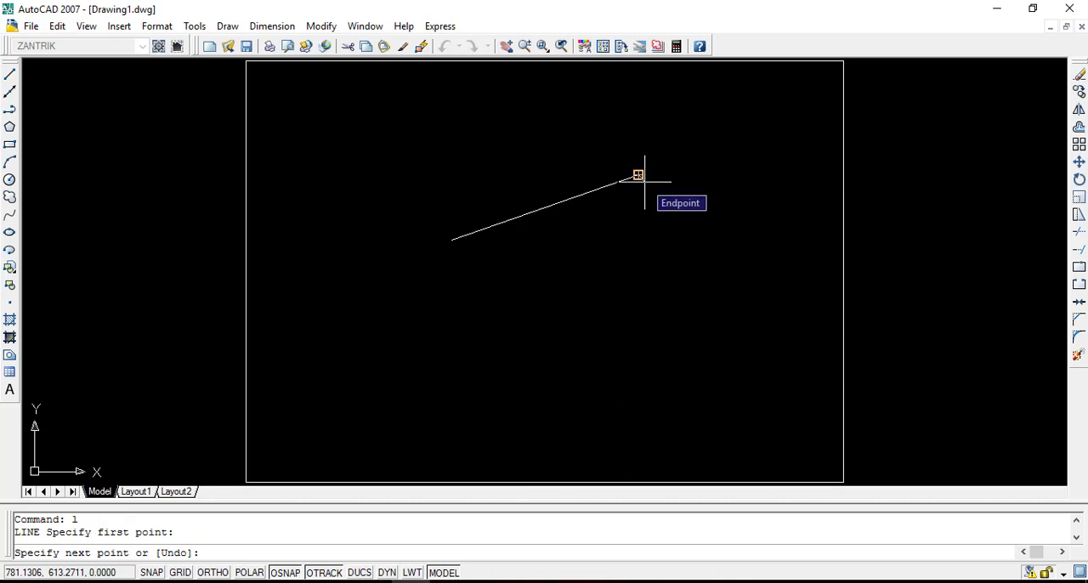
pyautogui.click(698, 301)
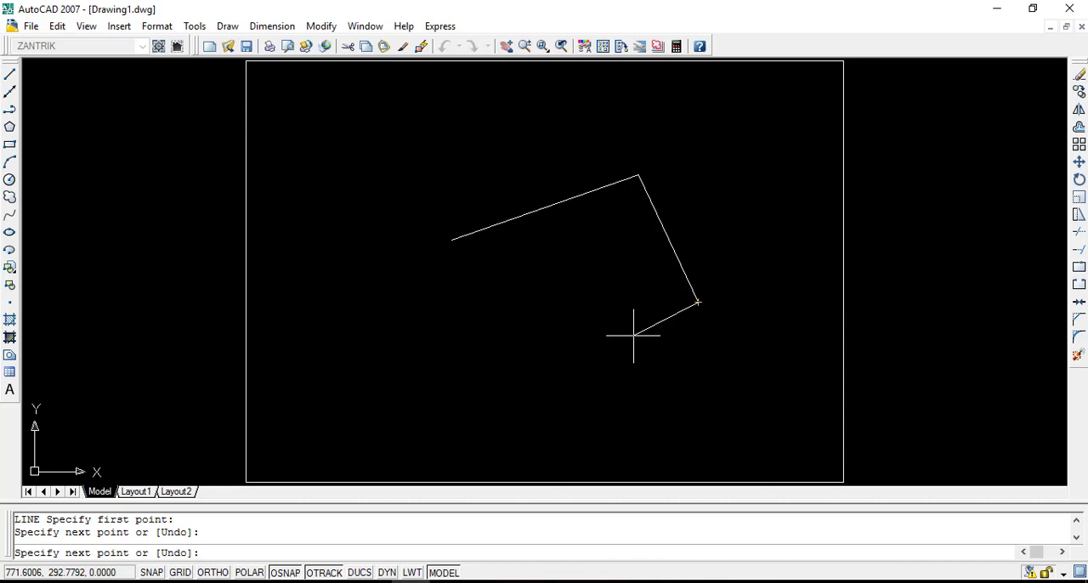
pyautogui.click(554, 380)
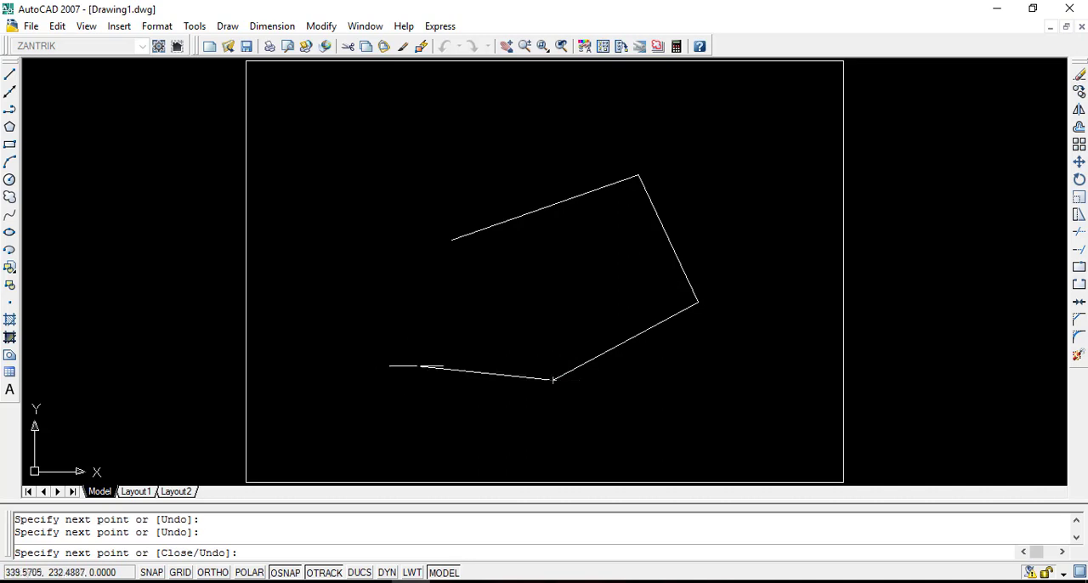
pyautogui.click(374, 353)
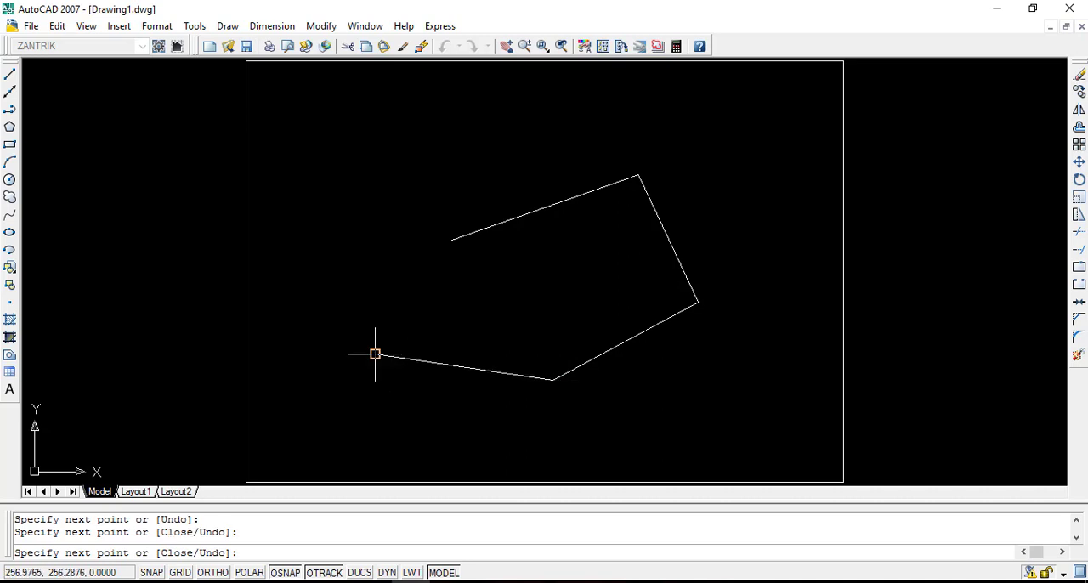
pyautogui.click(325, 211)
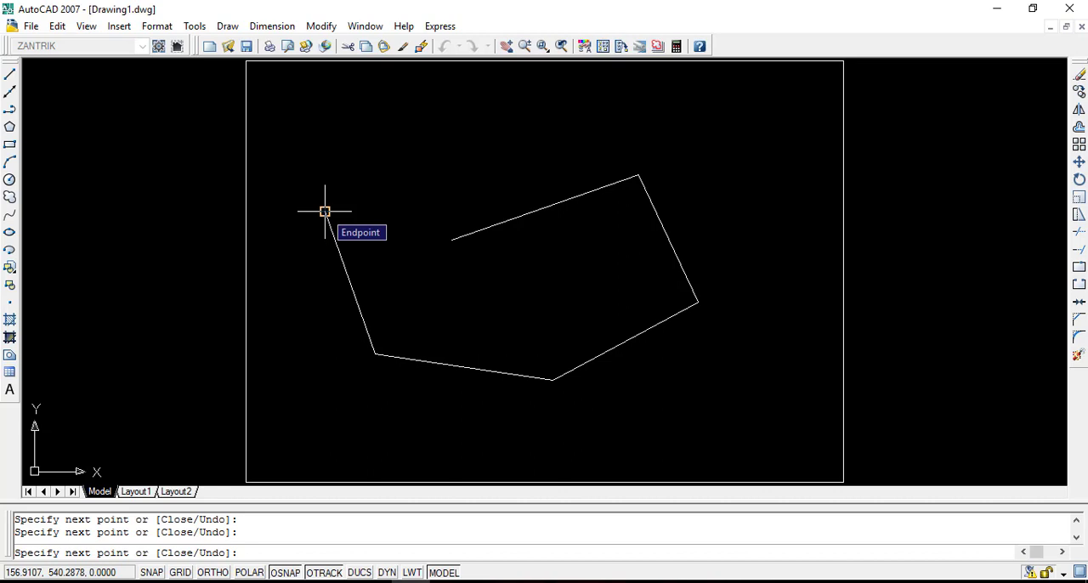
pyautogui.press('Return')
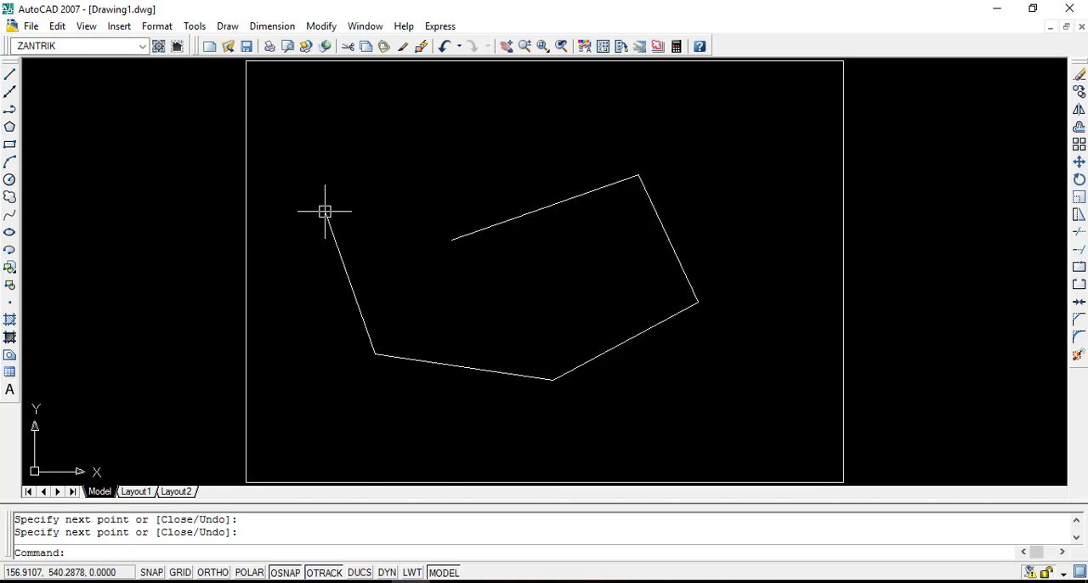
# Undo the last two line drawings and turn on Ortho mode.
pyautogui.hotkey('ctrl', 'z')
pyautogui.hotkey('ctrl', 'z')
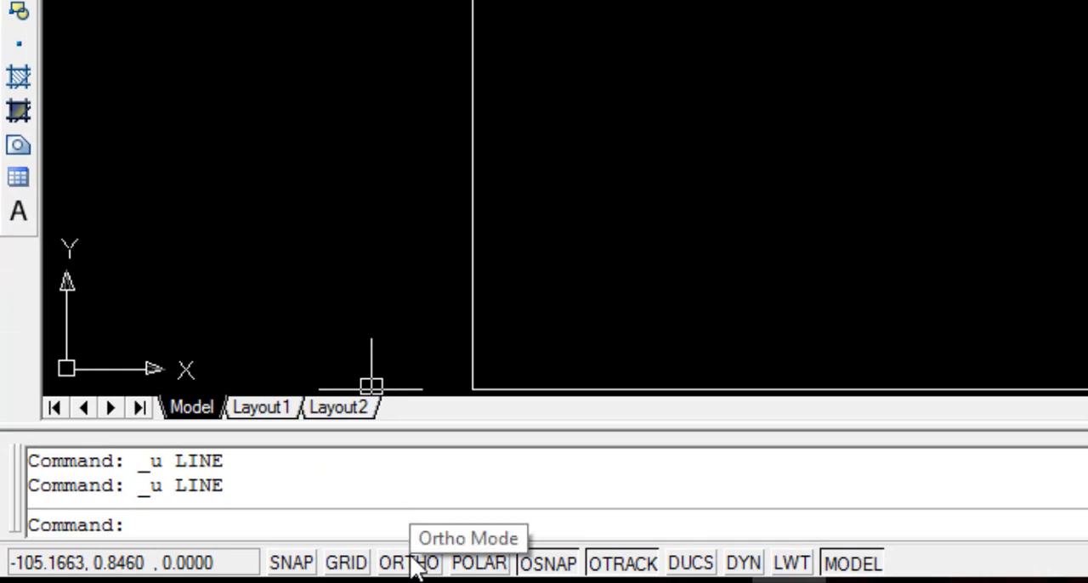
pyautogui.click(414, 565)
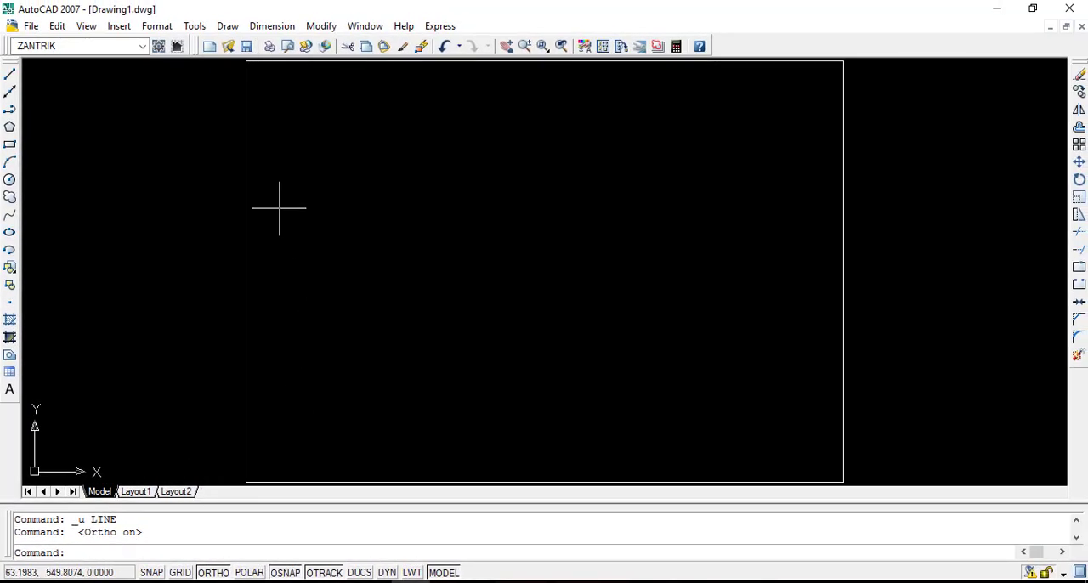
# Draw a 200-unit square with the Line tool from about 490,464, going right, down and left, ending back at the start point.
pyautogui.click(11, 76)
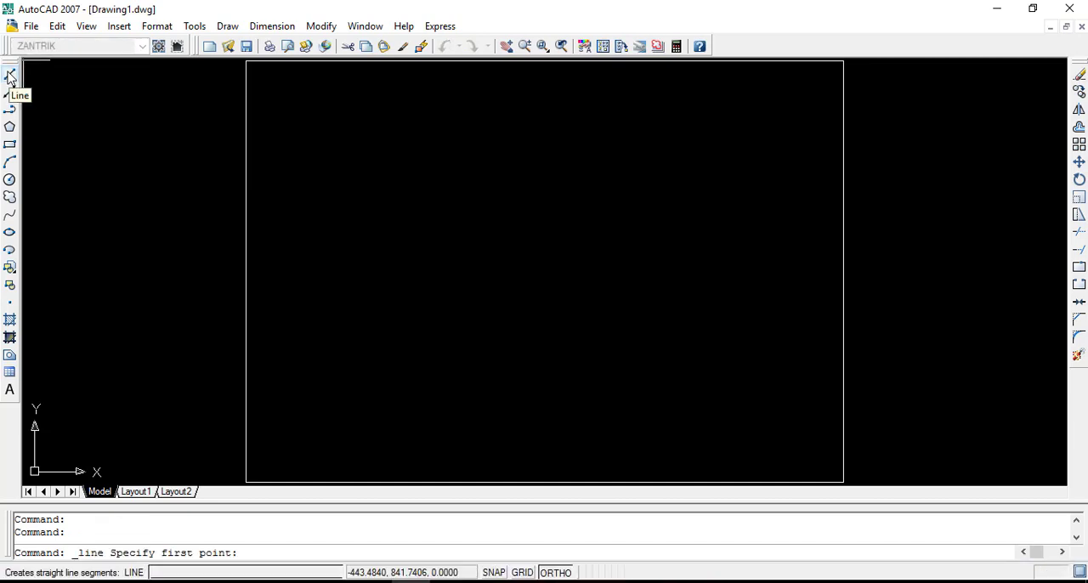
pyautogui.click(492, 250)
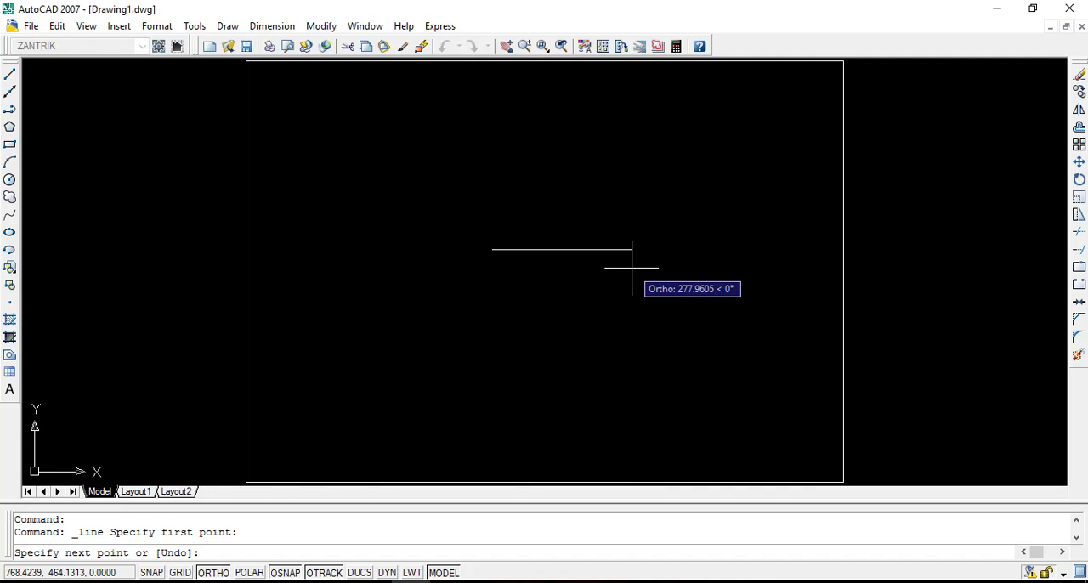
pyautogui.write('200')
pyautogui.press('Return')
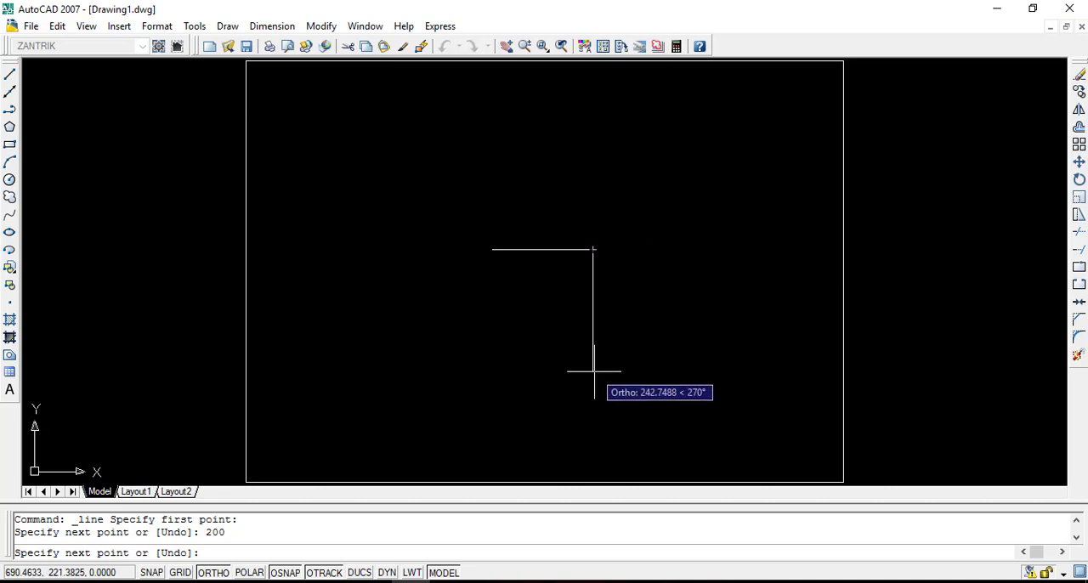
pyautogui.write('200')
pyautogui.press('Return')
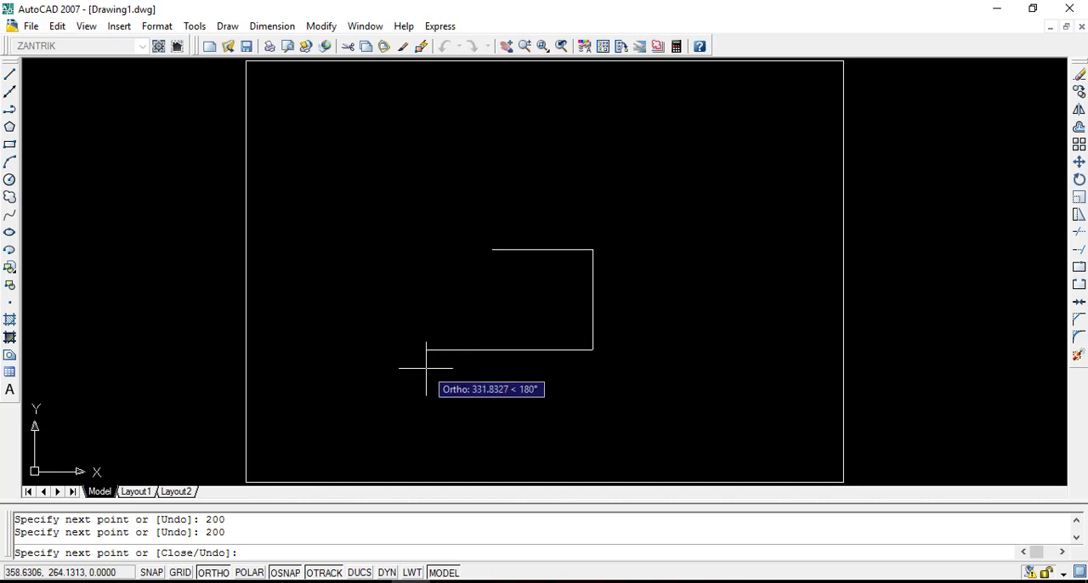
pyautogui.write('200')
pyautogui.press('Return')
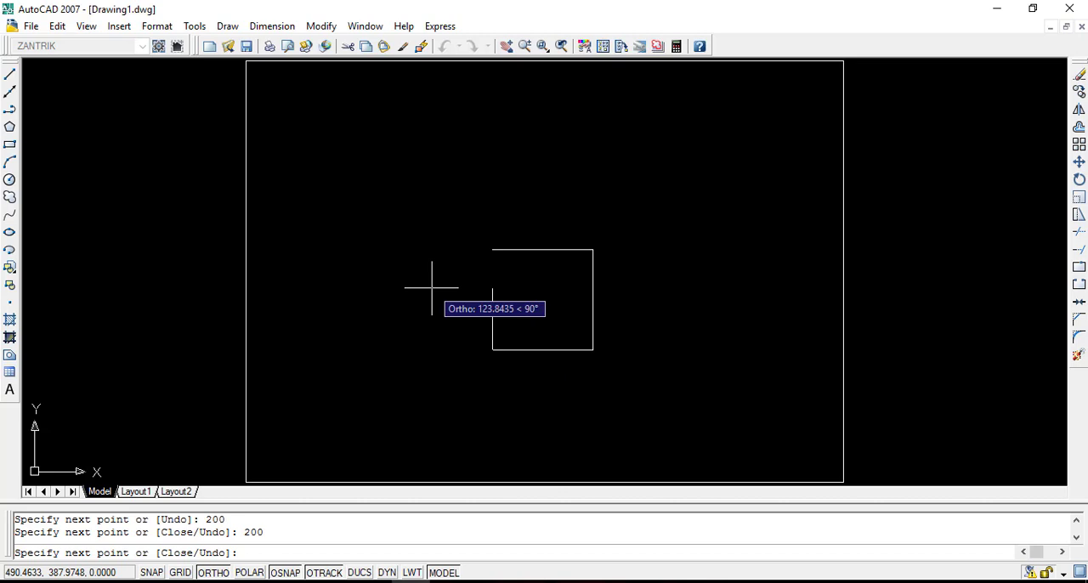
pyautogui.click(493, 249)
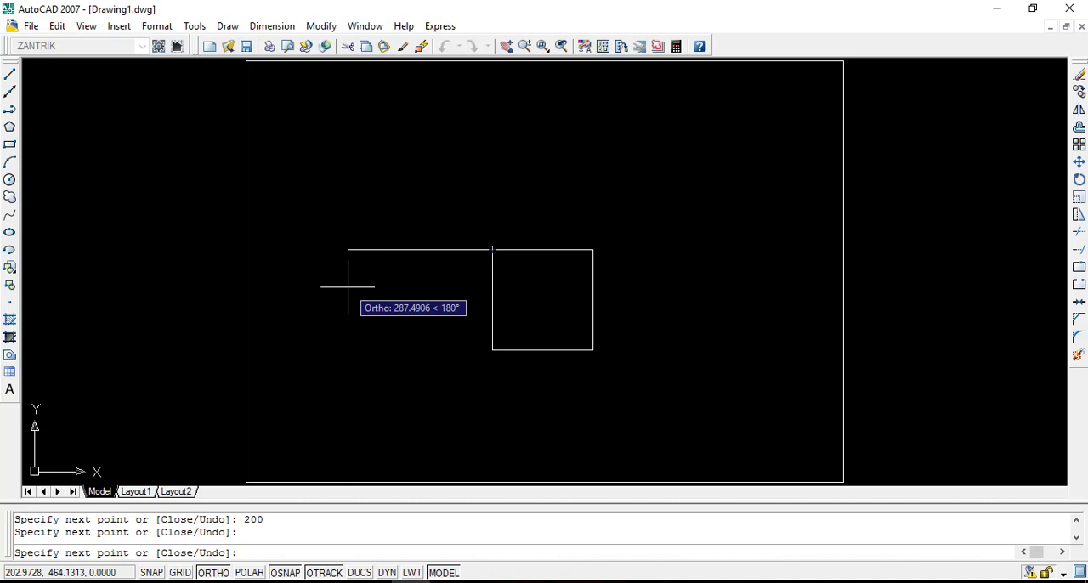
pyautogui.press('Return')
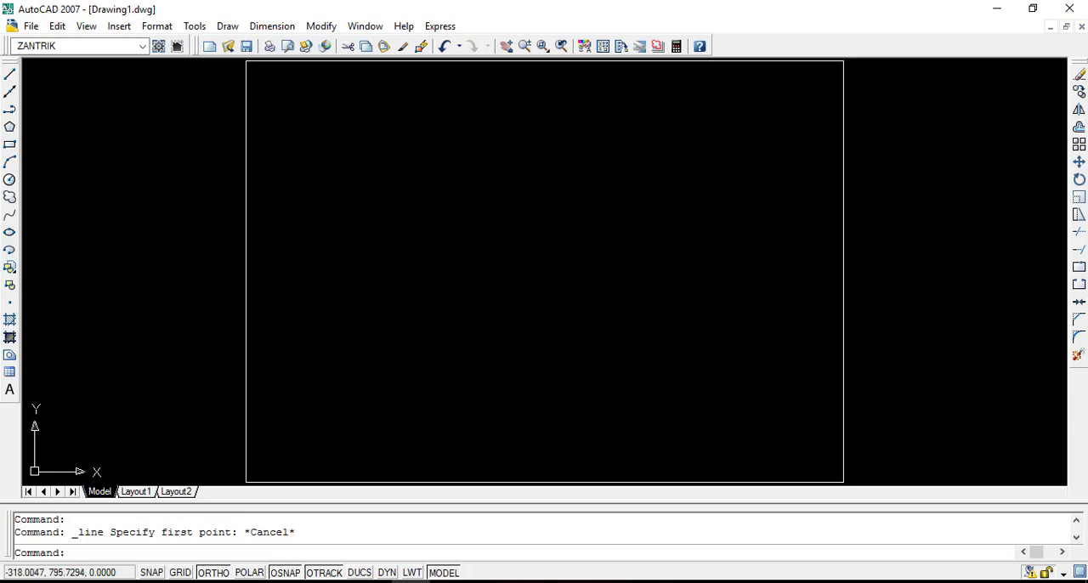
# Draw another 200-unit square inside the frame with three 200-unit lines going right, down and left, finishing with the Close option.
pyautogui.click(11, 76)
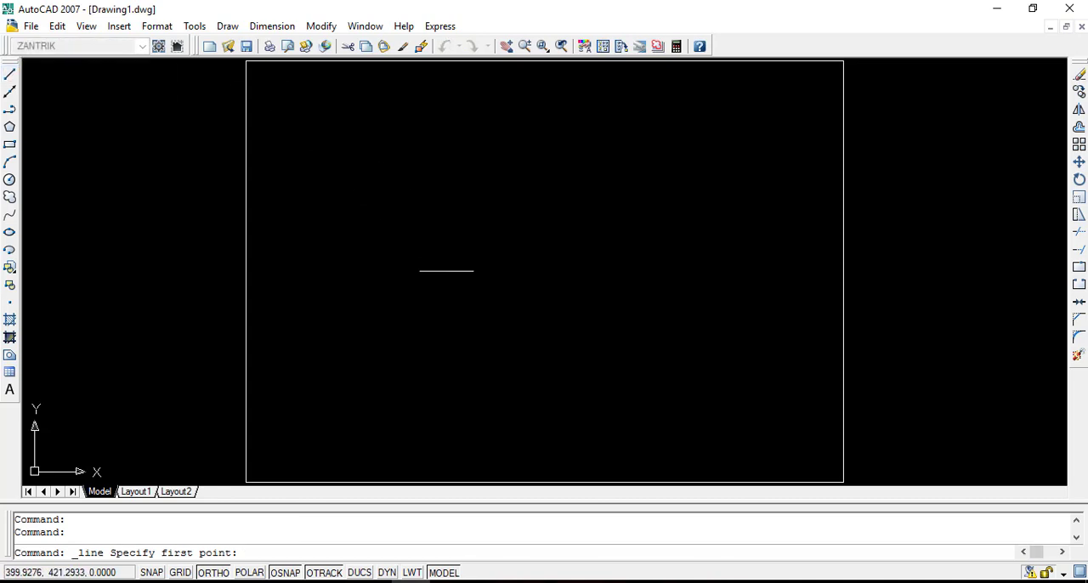
pyautogui.click(463, 229)
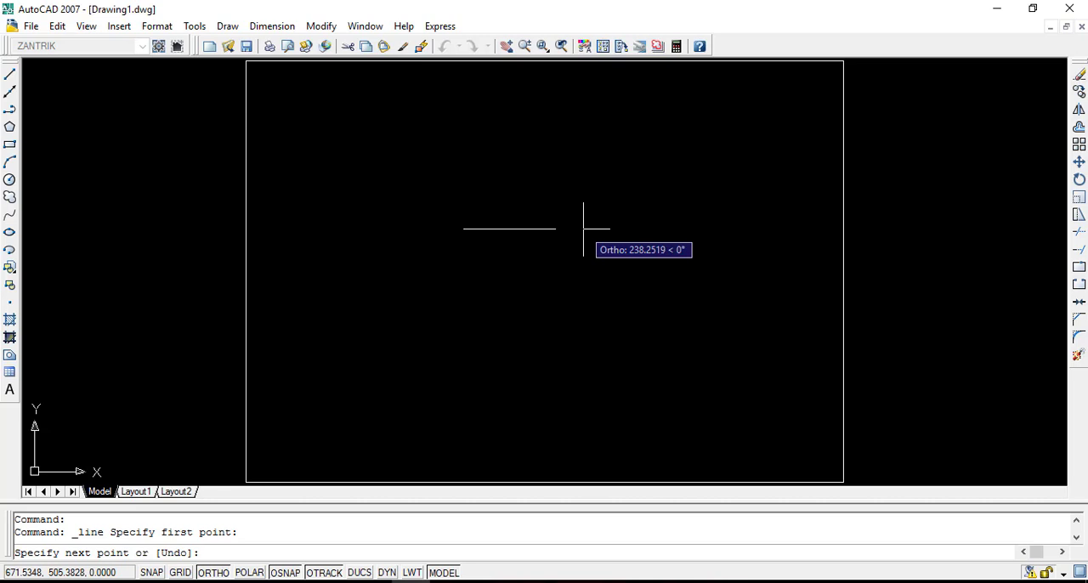
pyautogui.write('200')
pyautogui.press('Return')
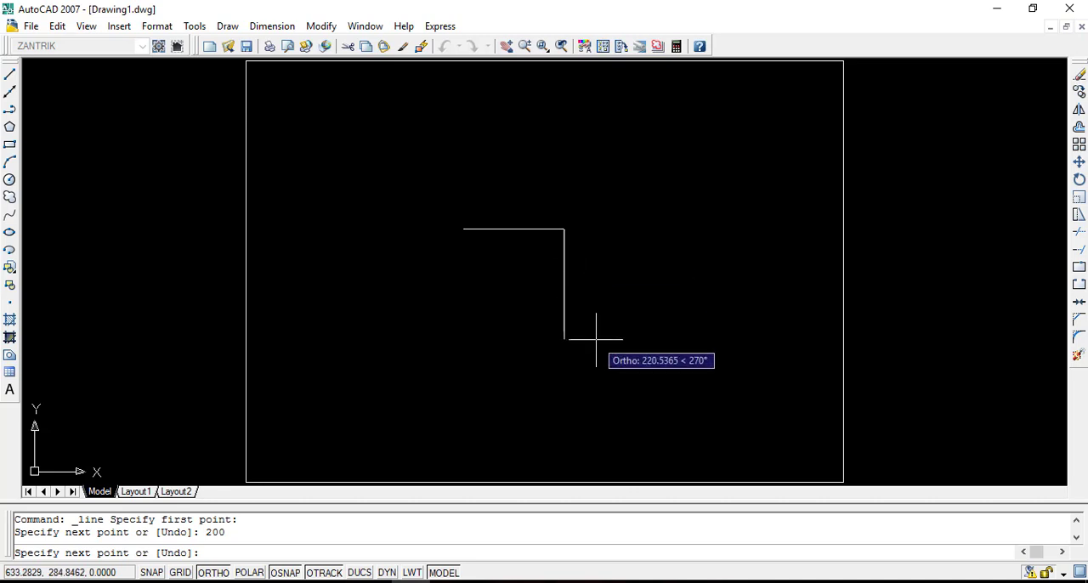
pyautogui.write('200')
pyautogui.press('Return')
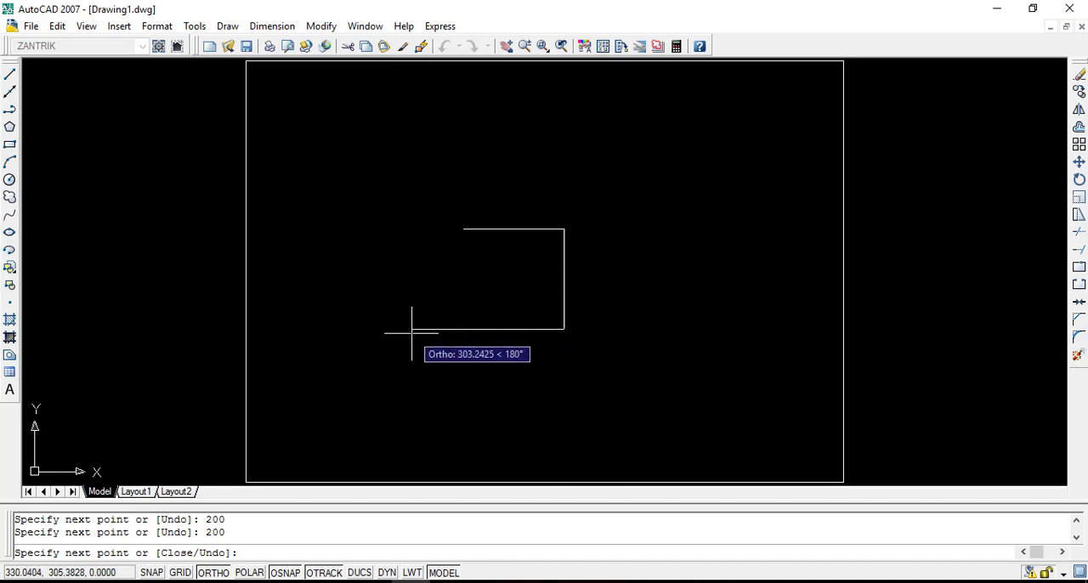
pyautogui.write('200')
pyautogui.press('Return')
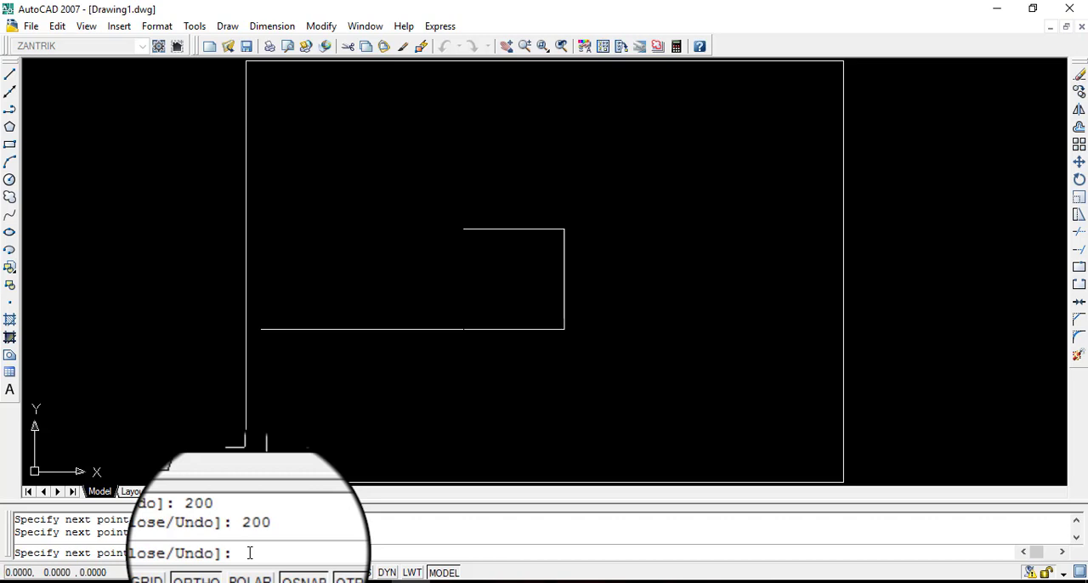
pyautogui.write('c')
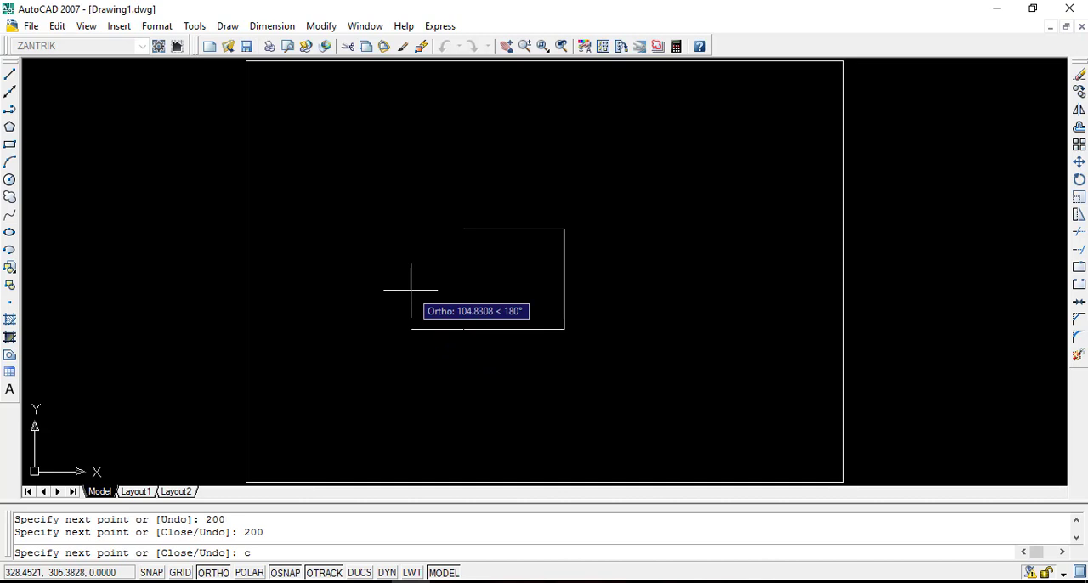
pyautogui.press('Return')
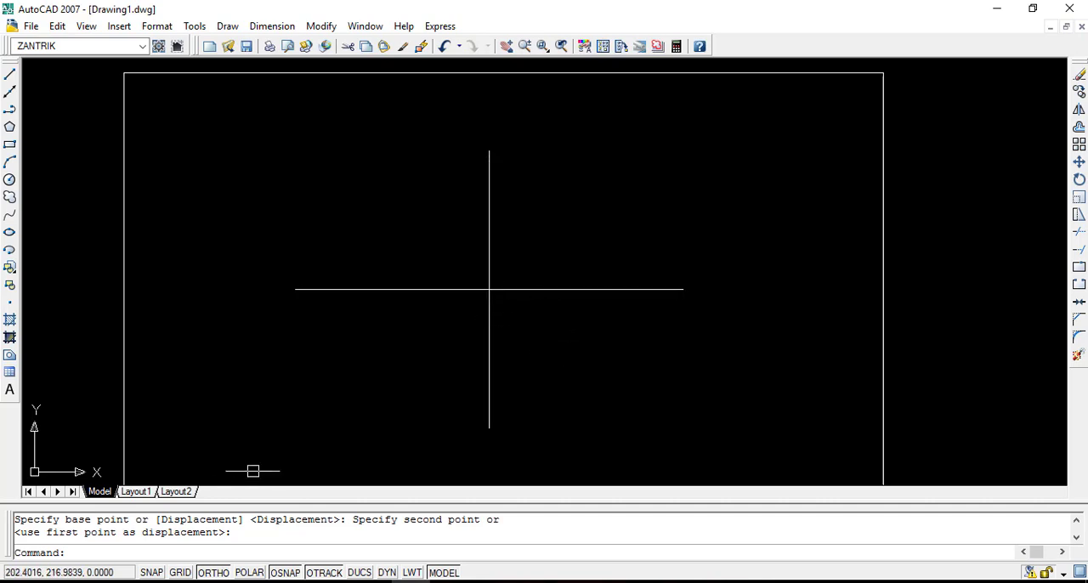
pyautogui.click(10, 77)
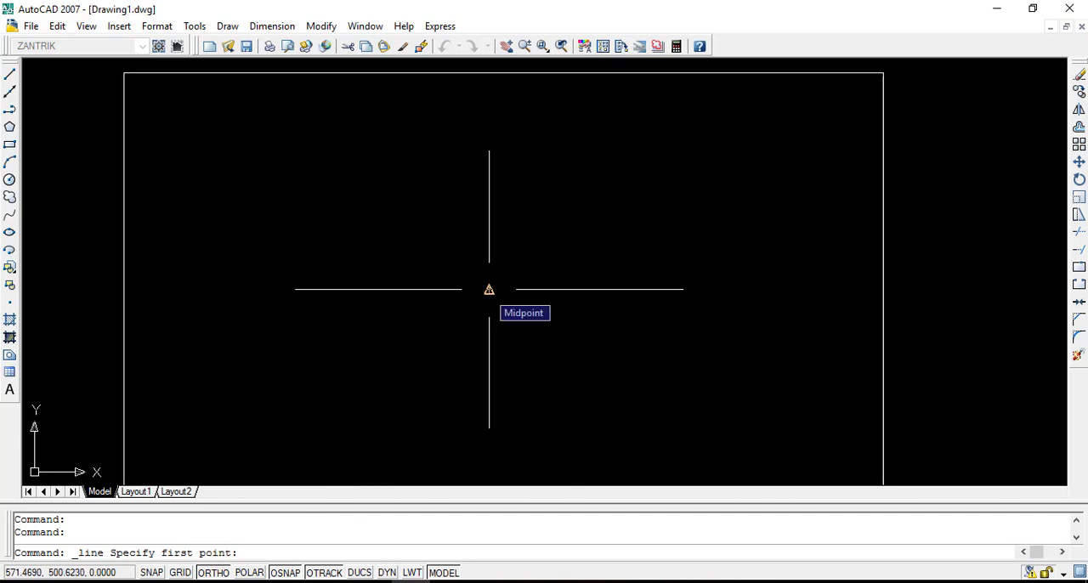
pyautogui.click(489, 289)
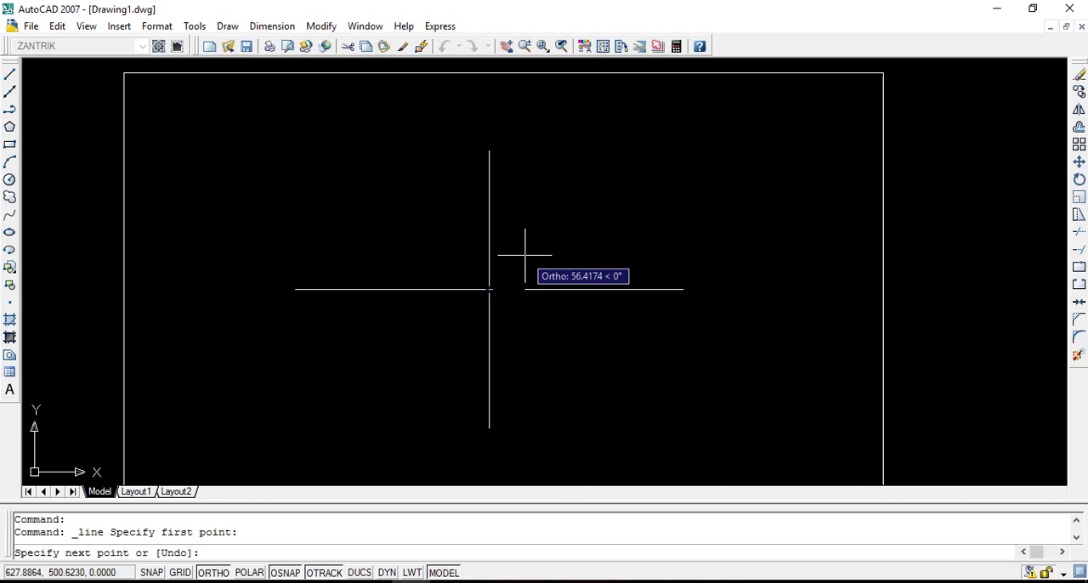
pyautogui.write('@')
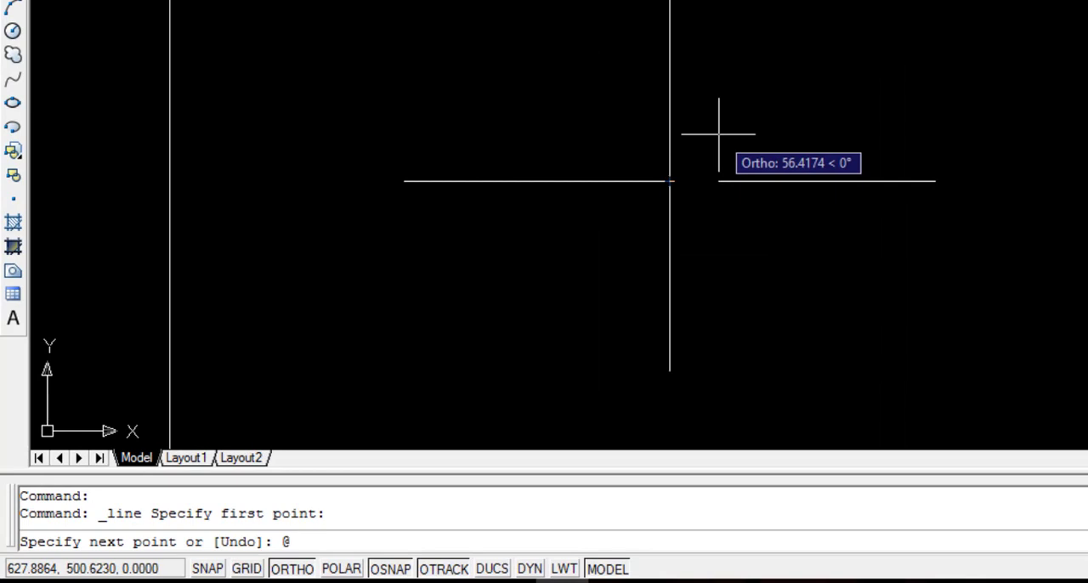
pyautogui.write('200<')
pyautogui.write('45')
pyautogui.press('Return')
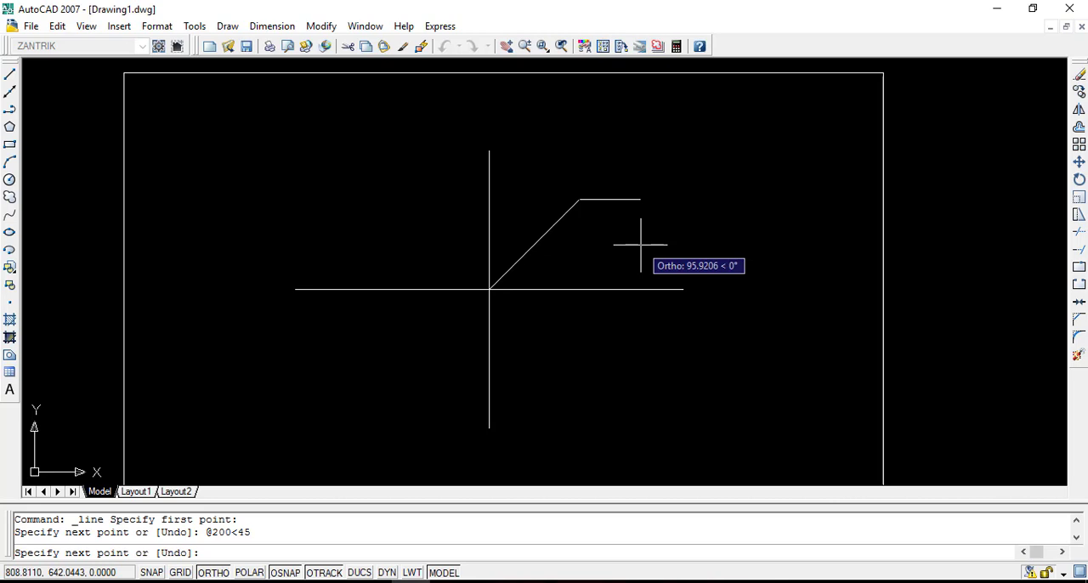
pyautogui.press('Return')
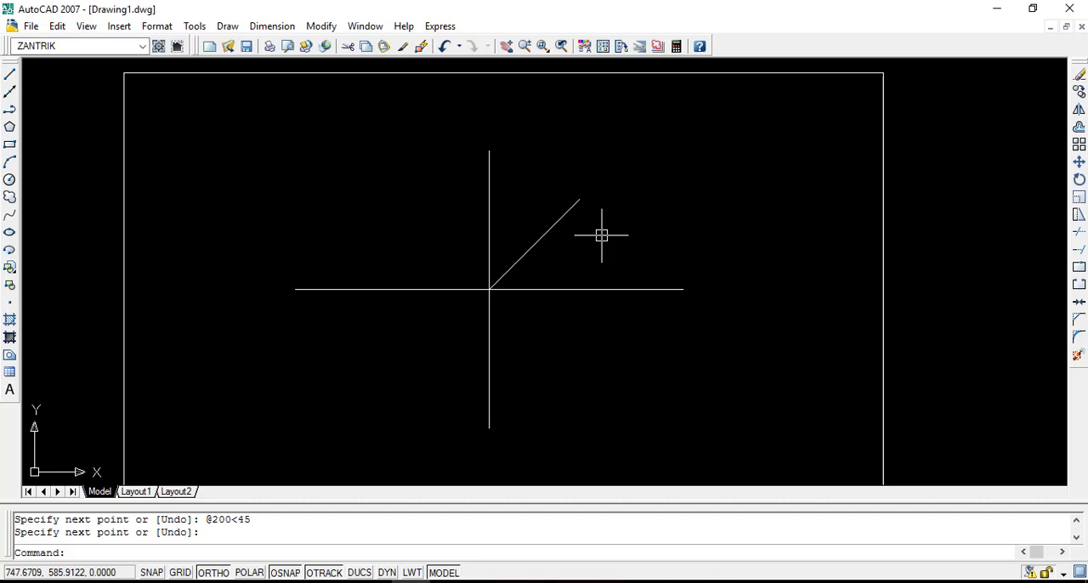
pyautogui.scroll(2, 542, 251)
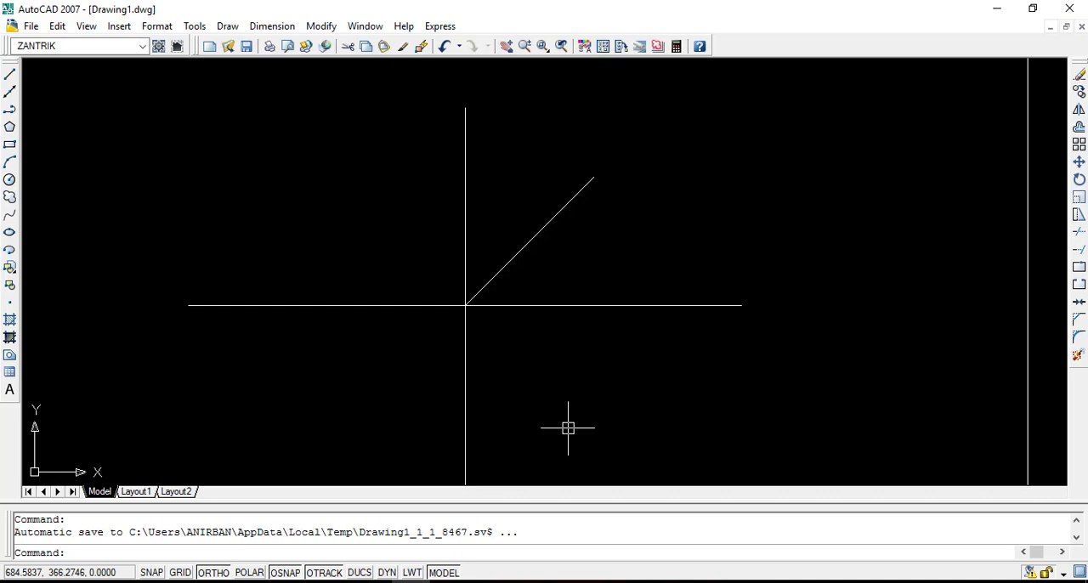
pyautogui.press('Return')
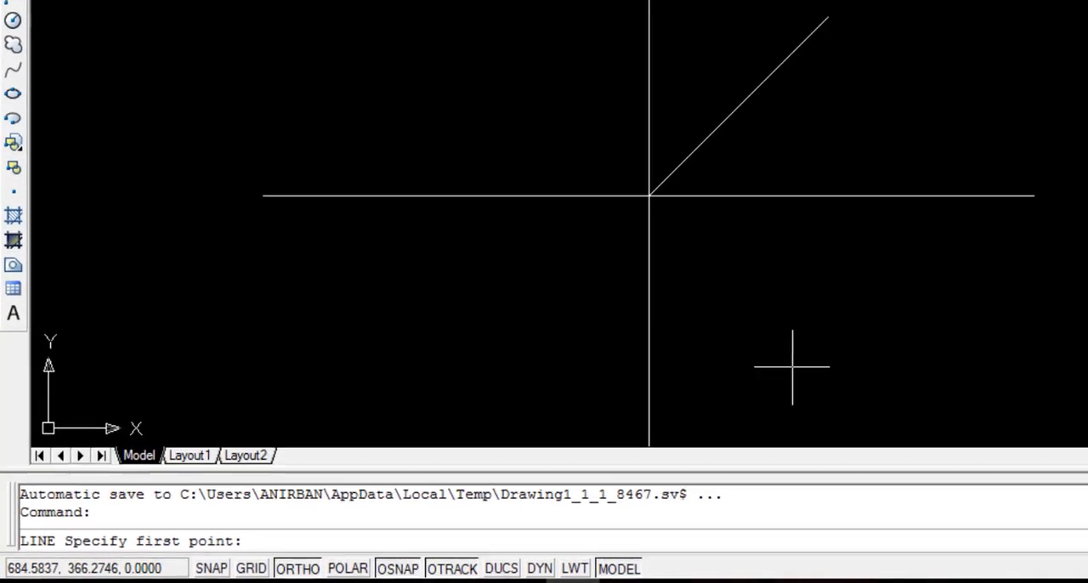
pyautogui.click(689, 172)
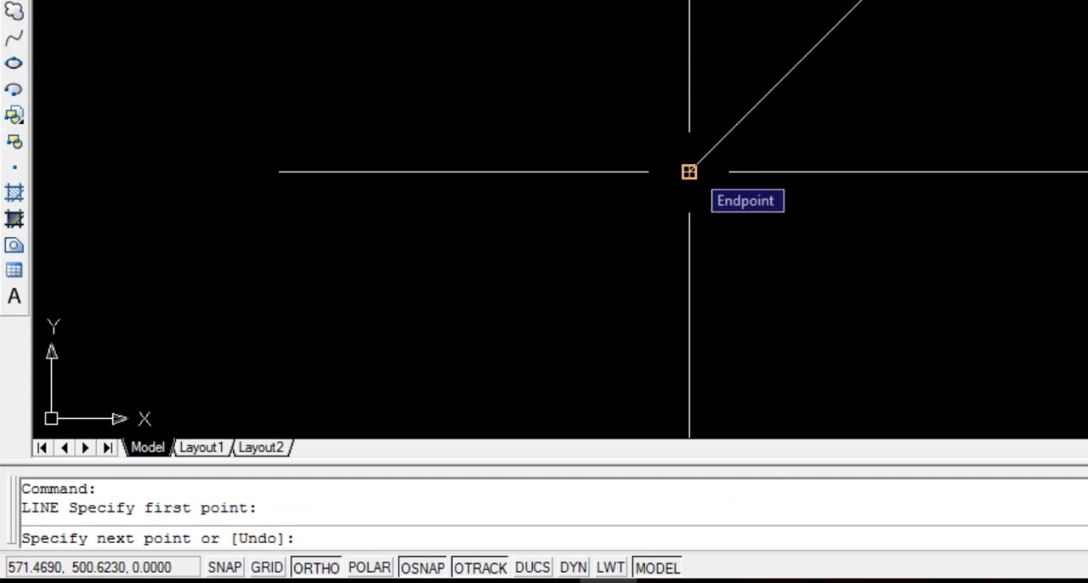
pyautogui.write('@200<')
pyautogui.write('-45')
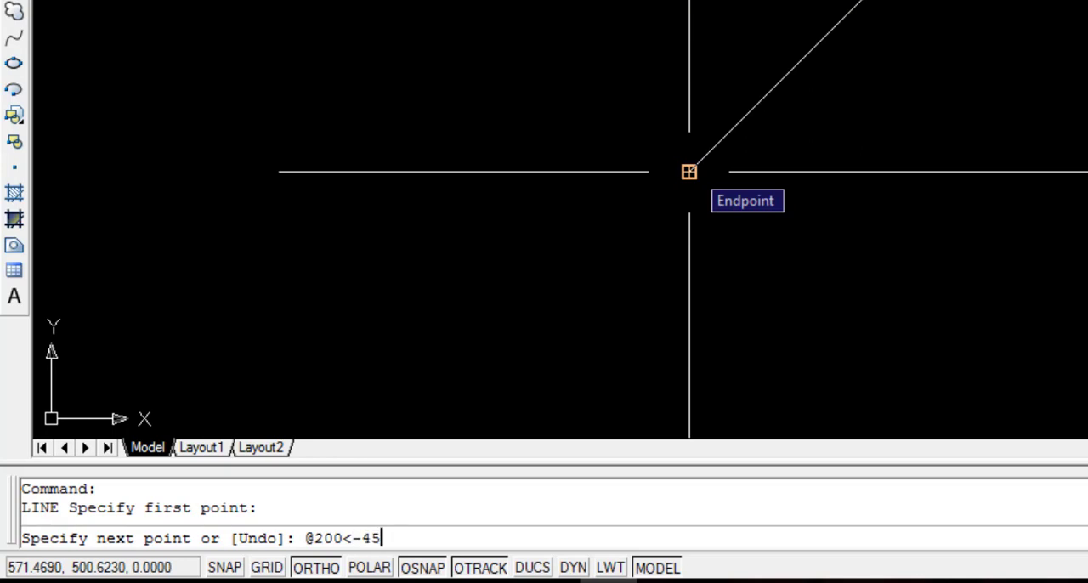
pyautogui.press('Return')
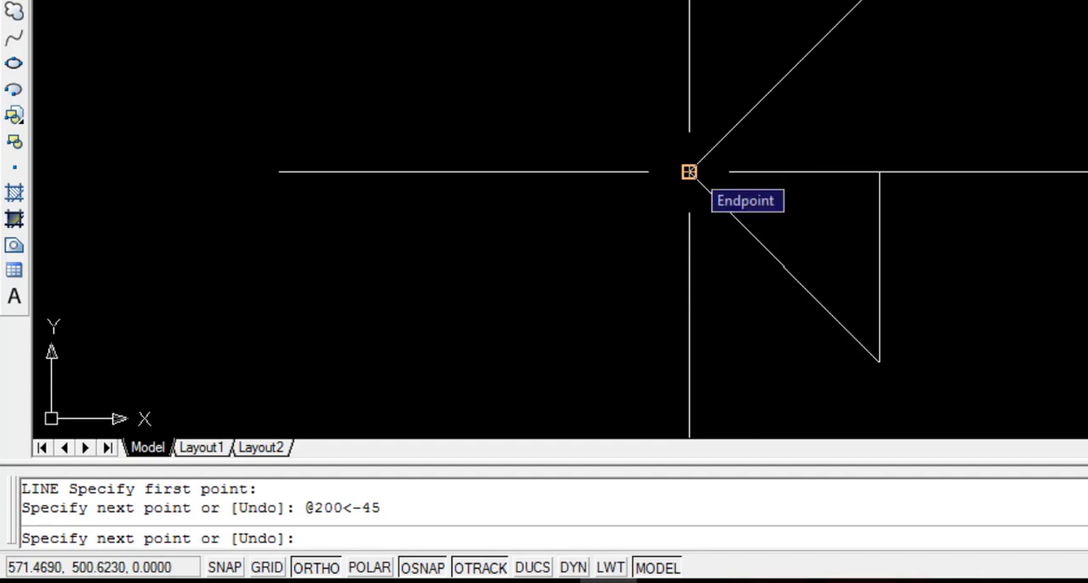
pyautogui.press('Return')
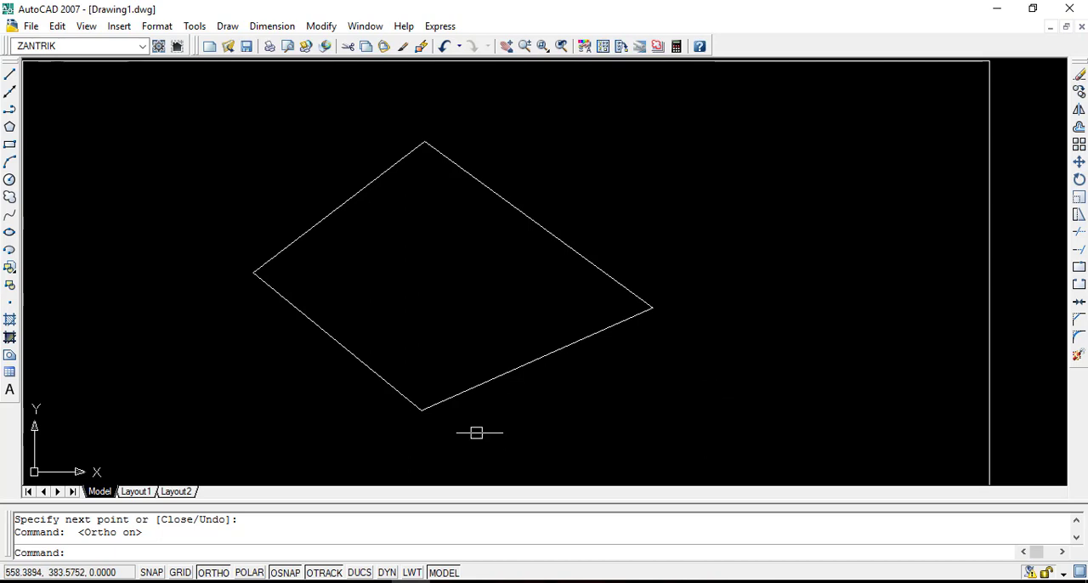
# Set the running object snap modes to Endpoint, Midpoint, Center, Quadrant and Intersection, with object snap and snap tracking on.
pyautogui.rightClick(288, 574)
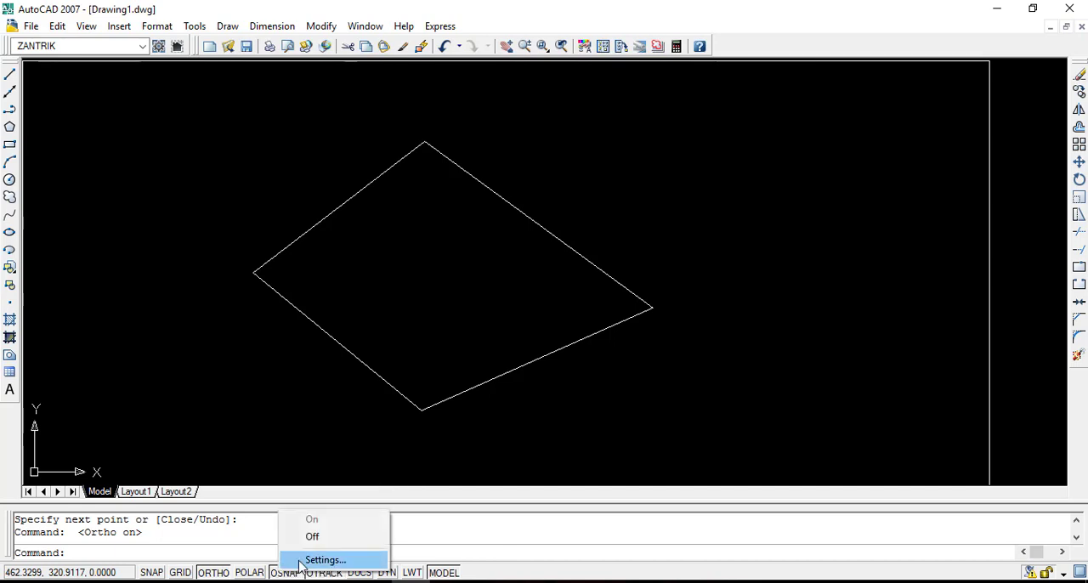
pyautogui.click(311, 560)
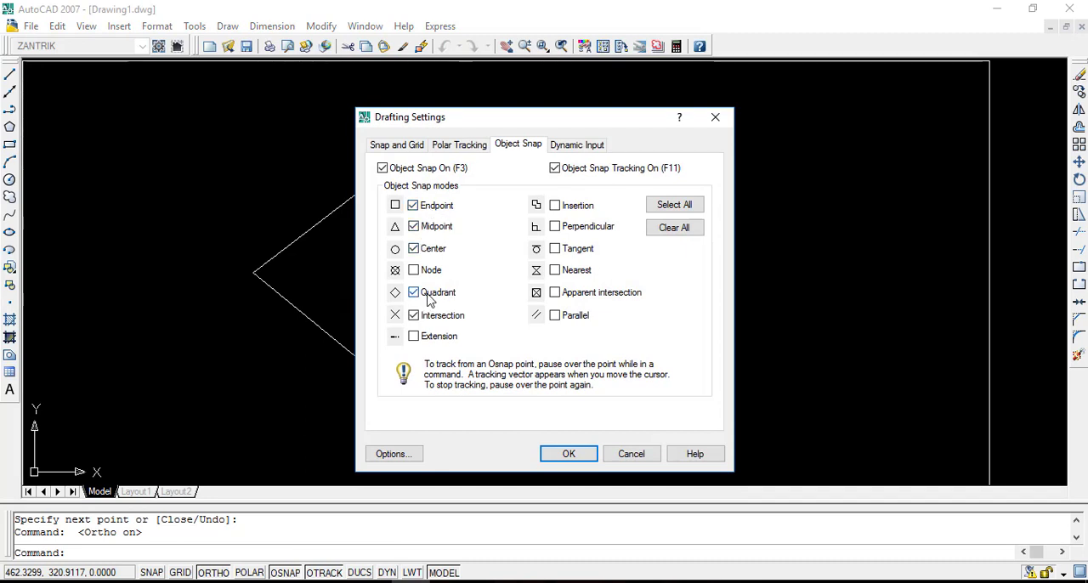
pyautogui.click(578, 454)
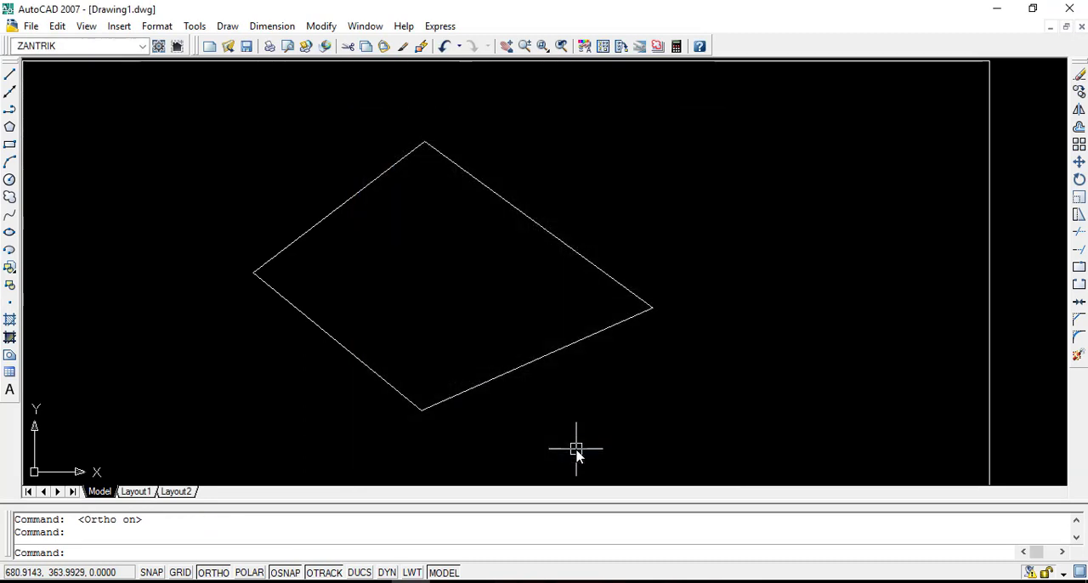
# Draw a line from the midpoint of the quadrilateral's upper-left edge to the midpoint of its lower-right edge.
pyautogui.click(9, 76)
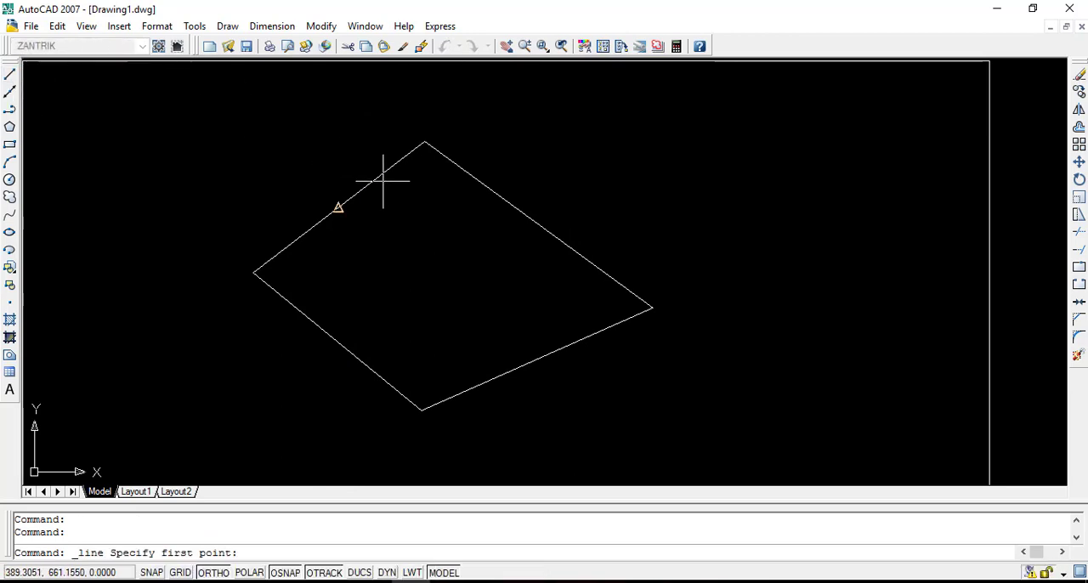
pyautogui.click(337, 209)
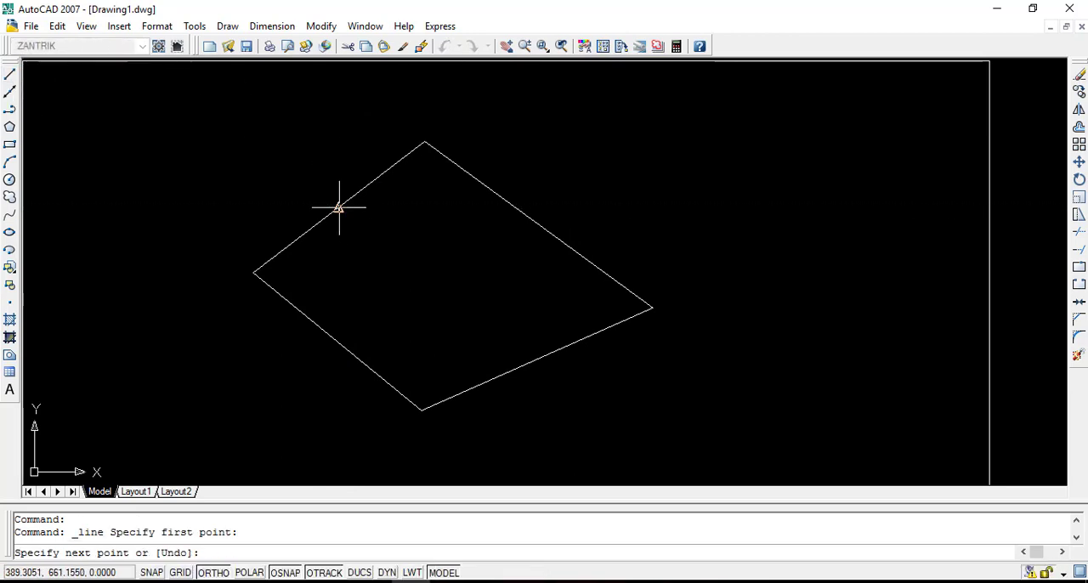
pyautogui.click(536, 360)
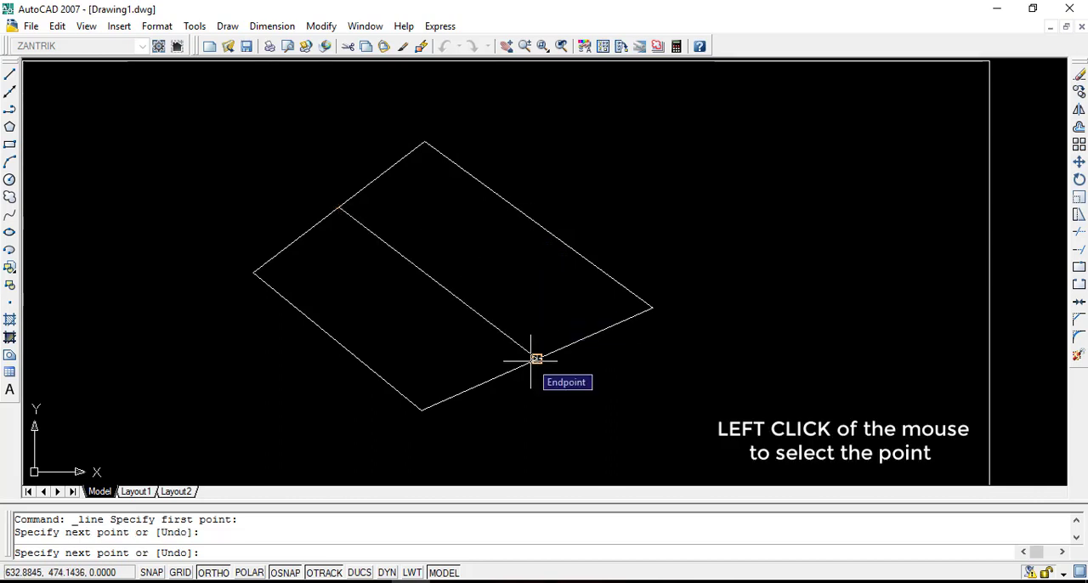
pyautogui.press('Return')
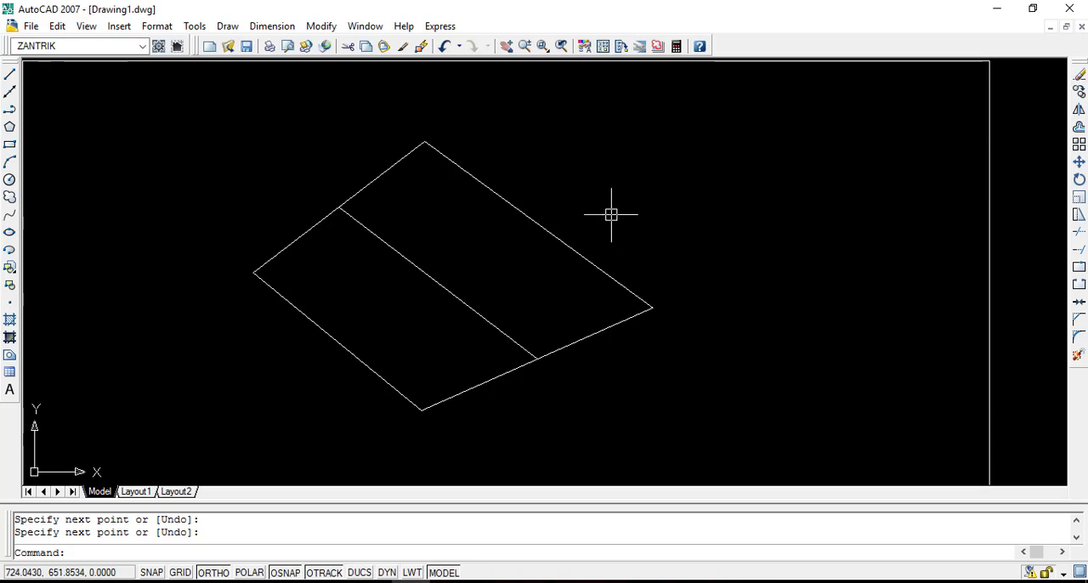
# Draw a line from the midpoint of the quadrilateral's upper-right edge to the midpoint of the inner dividing line.
pyautogui.press('Return')
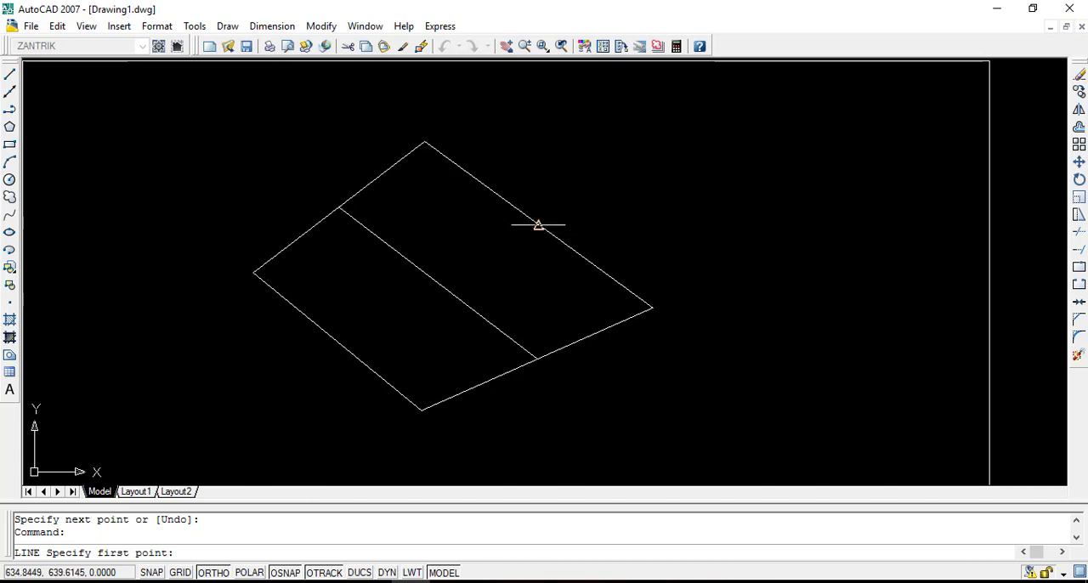
pyautogui.click(539, 225)
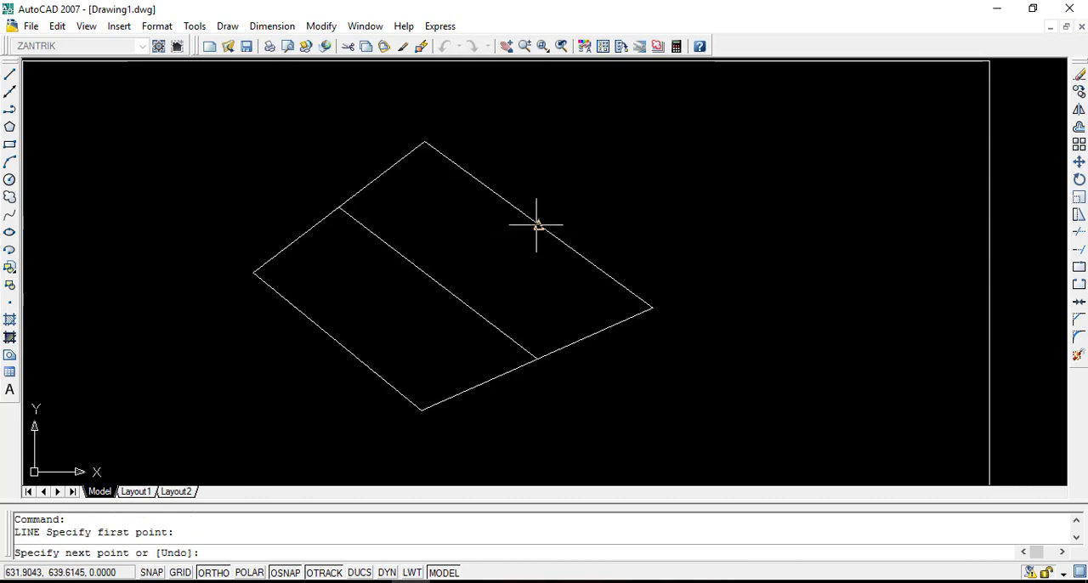
pyautogui.click(438, 283)
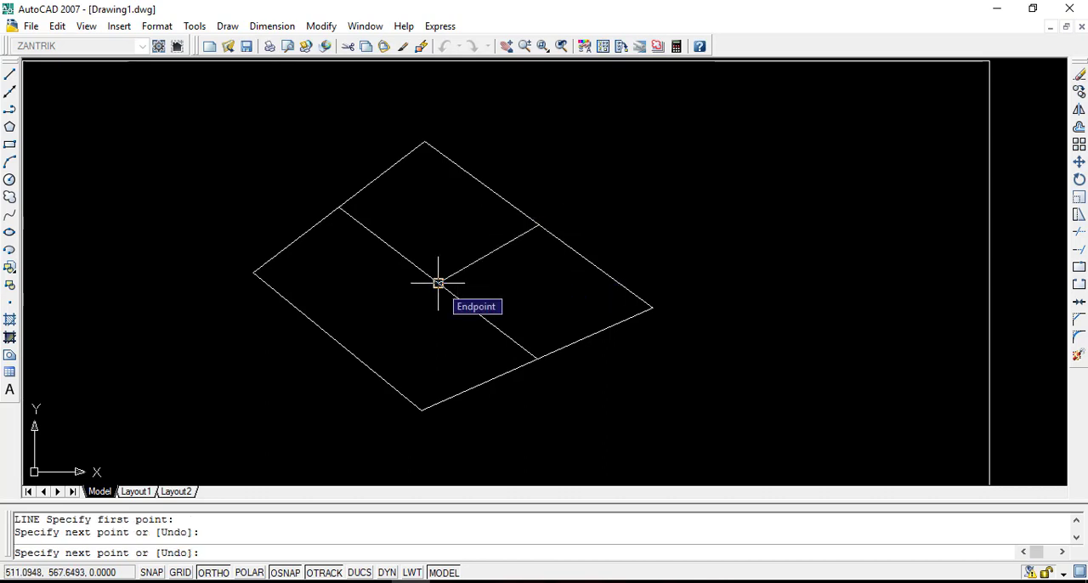
pyautogui.press('Return')
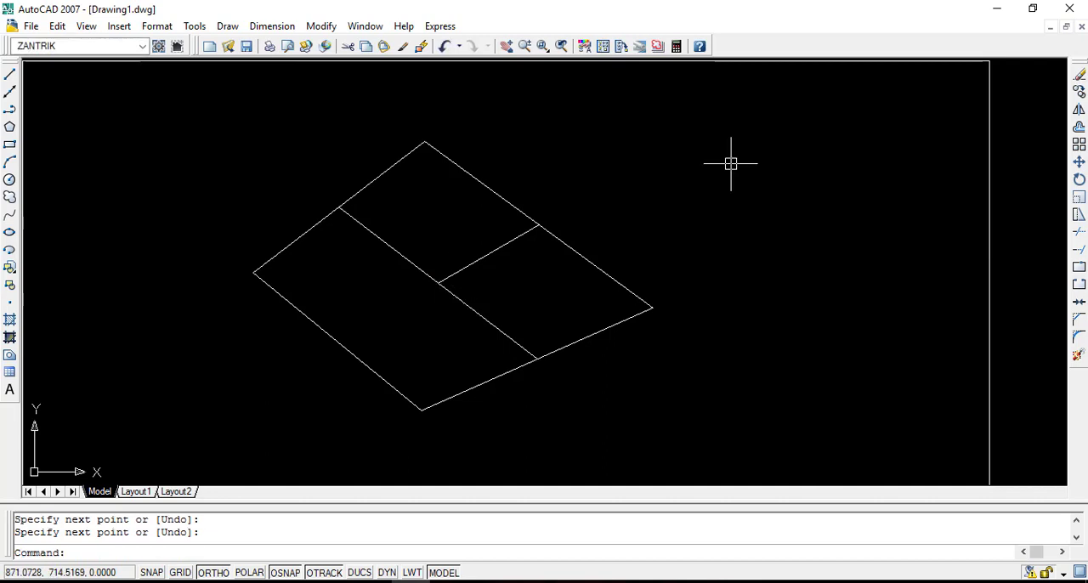